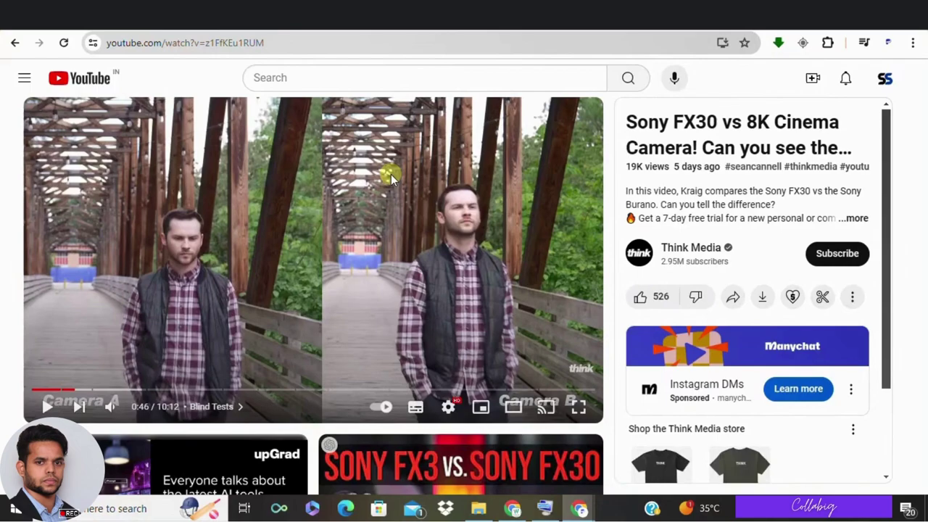
Step: Scroll through the Sony FX30 video page and claim the $2,488 of bonuses offer
scroll(263, 331, down, 6)
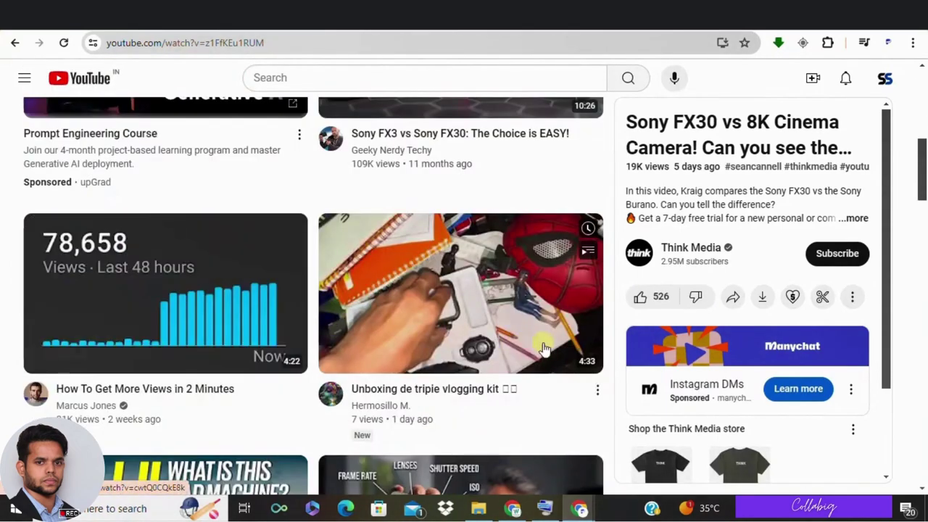
scroll(269, 351, down, 3)
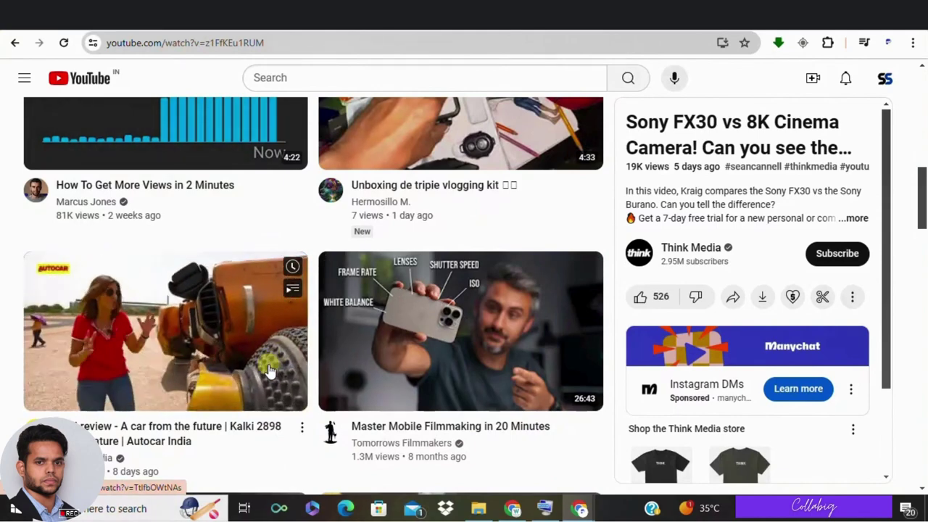
scroll(268, 369, up, 6)
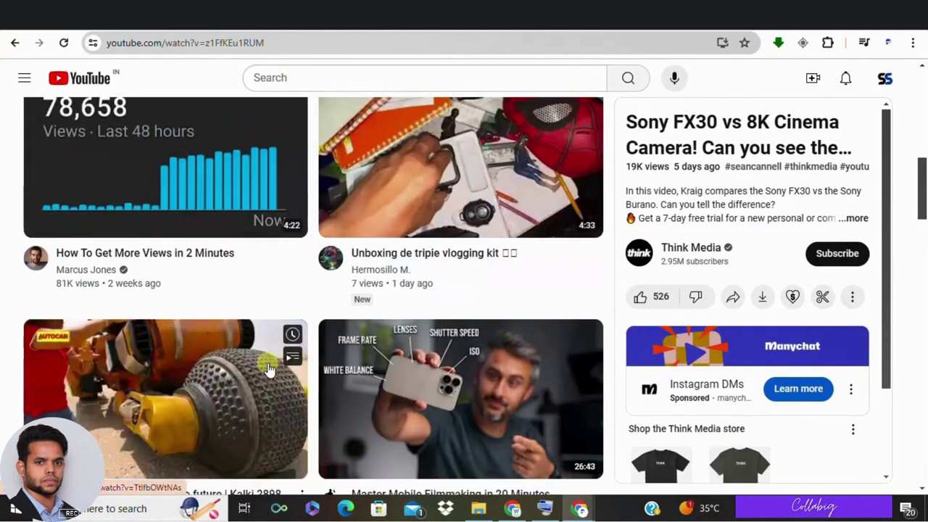
scroll(268, 368, up, 3)
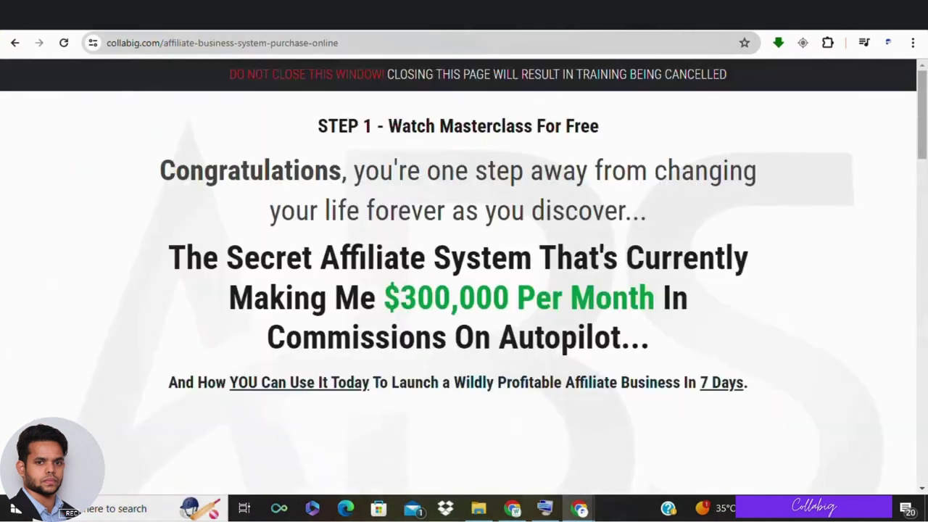
scroll(393, 208, down, 5)
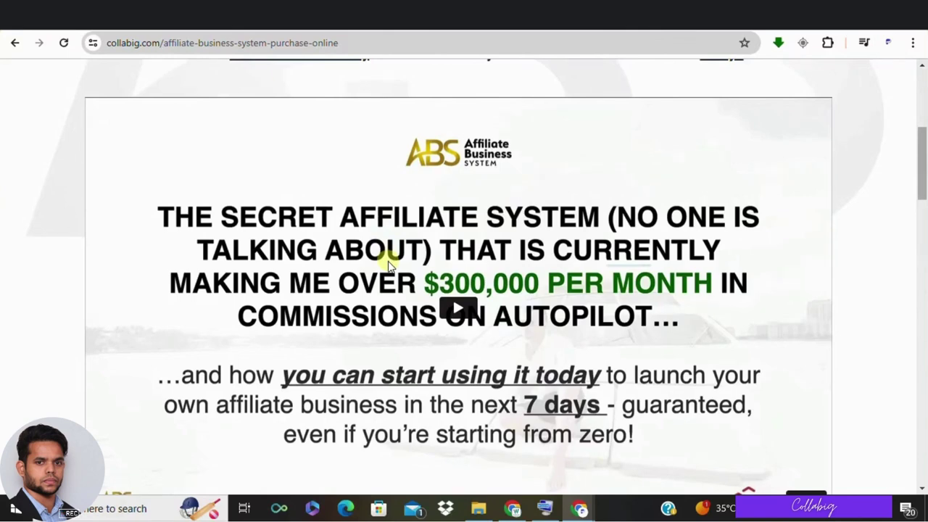
scroll(389, 266, down, 10)
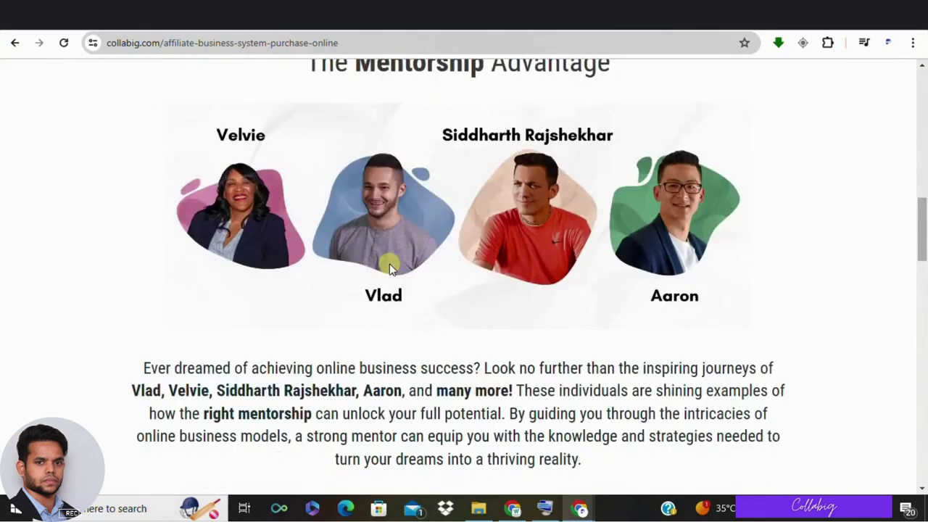
scroll(389, 267, down, 1)
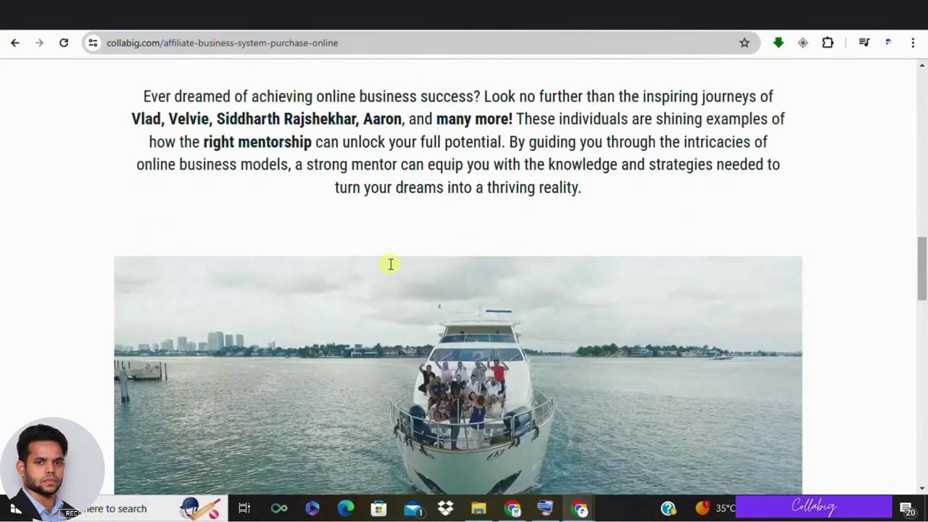
scroll(389, 265, down, 11)
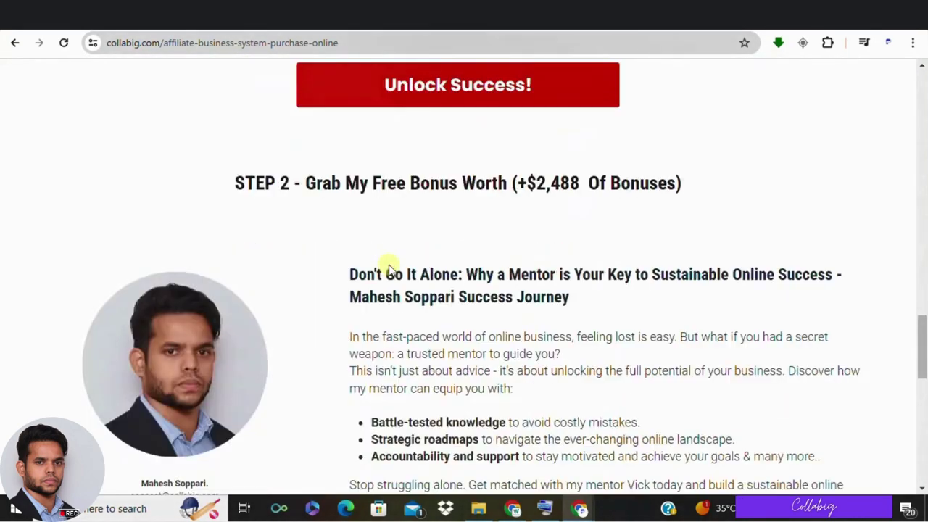
scroll(389, 266, up, 1)
scroll(389, 268, down, 6)
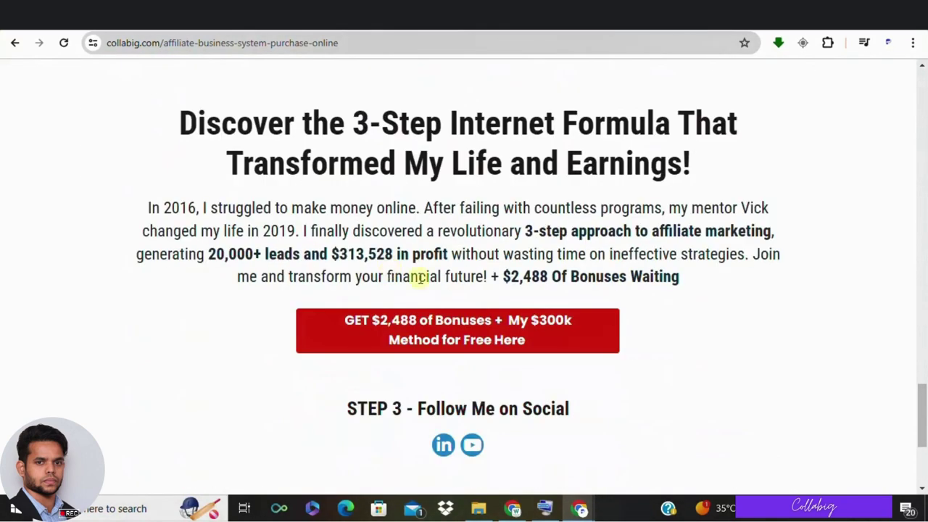
click(518, 316)
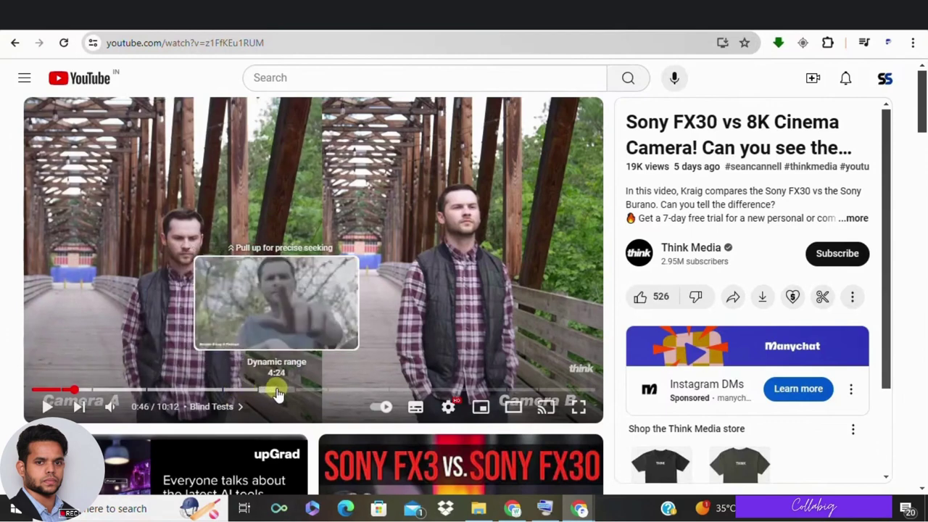
Step: Jump to the Image Stabilization chapter, then expand the description and select its Timecodes chapter list
click(309, 392)
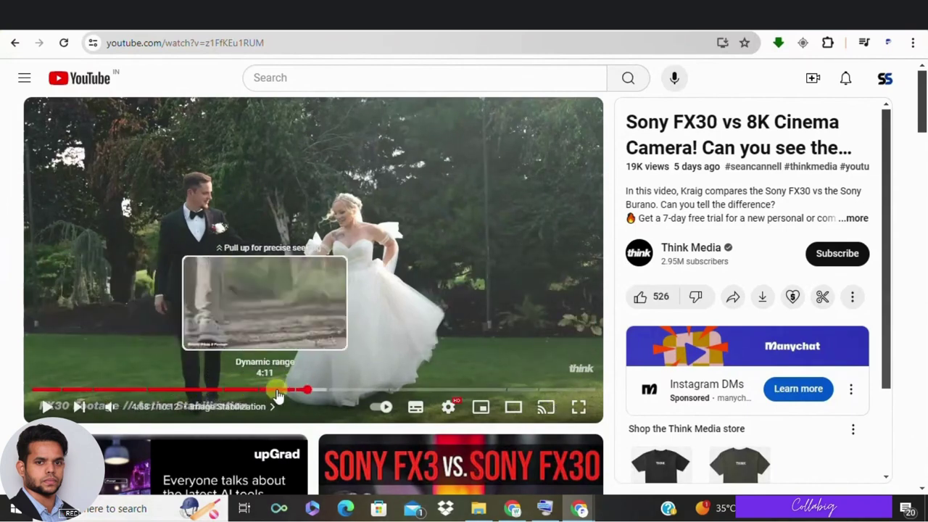
click(862, 218)
scroll(834, 217, down, 5)
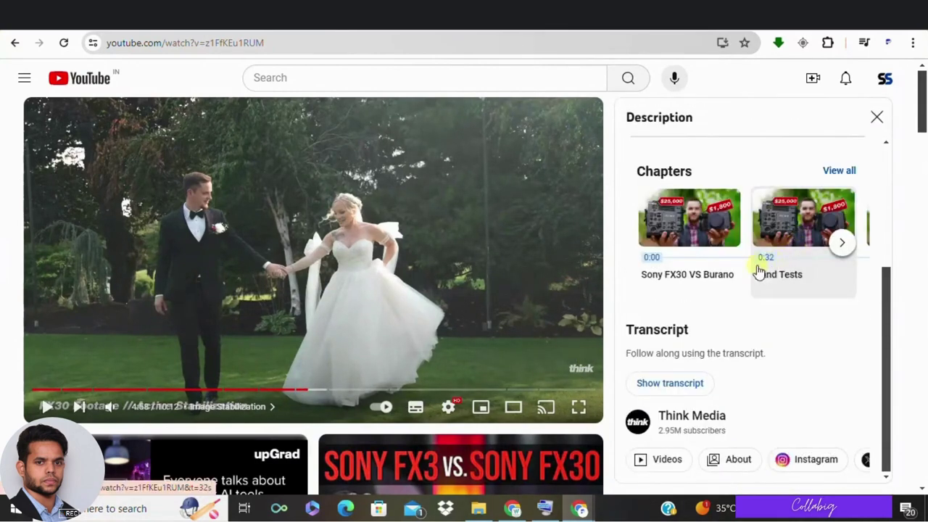
scroll(756, 268, up, 3)
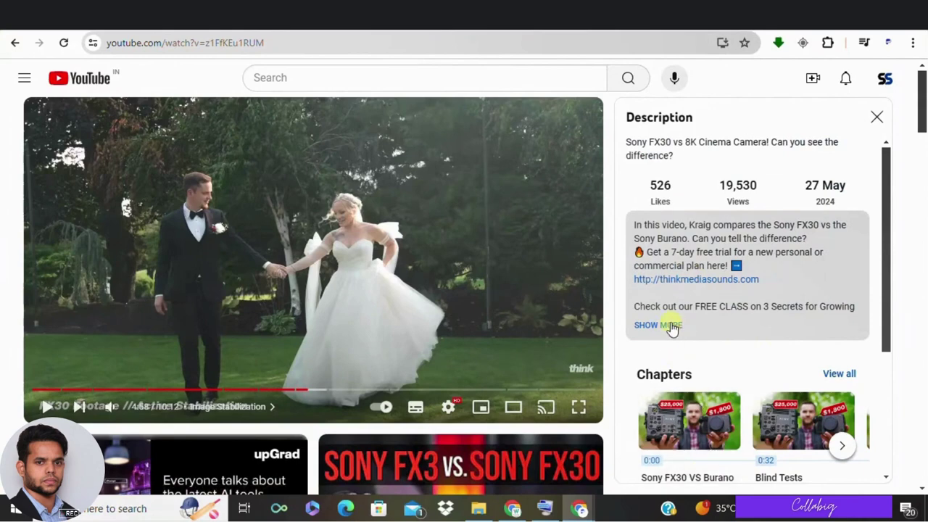
click(666, 327)
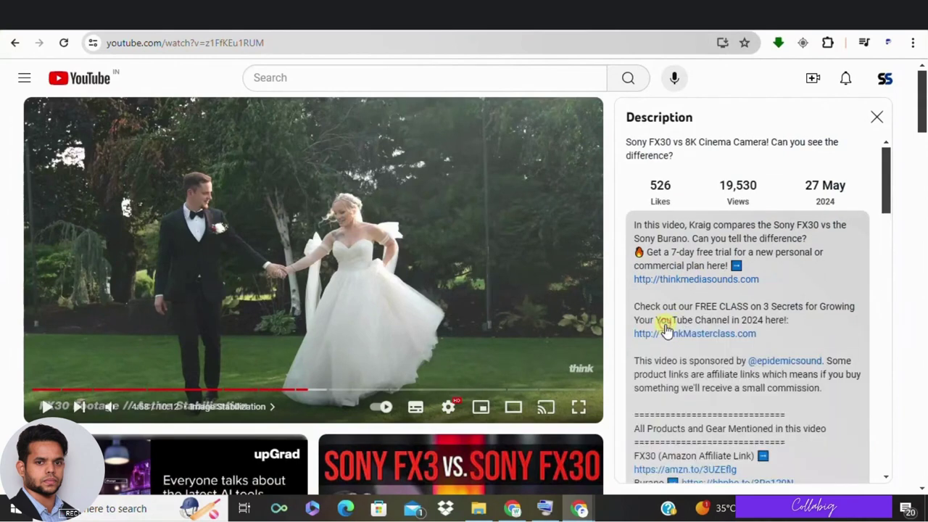
scroll(710, 298, down, 6)
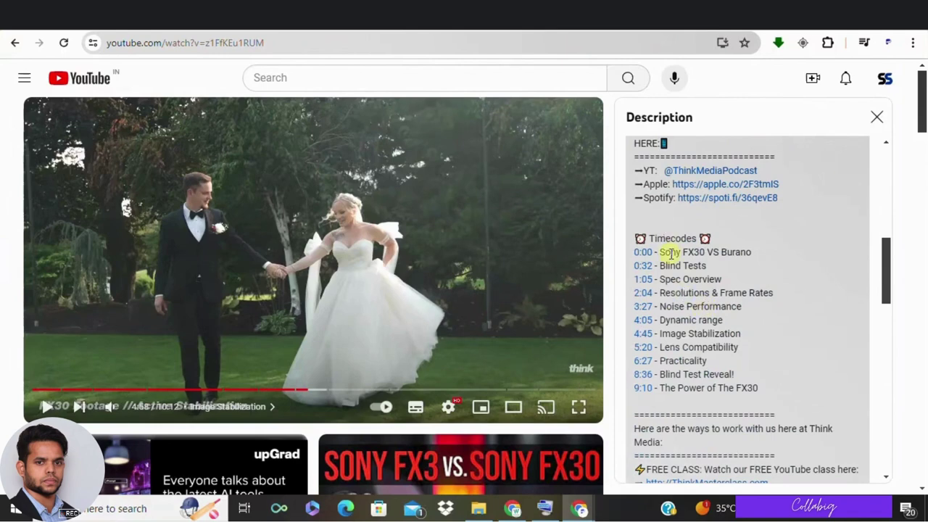
drag(769, 389, 640, 237)
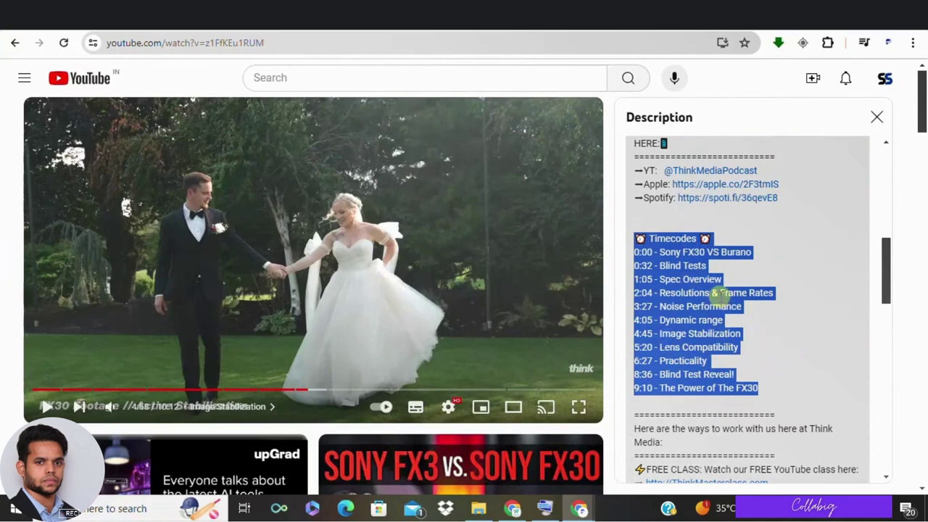
Step: Seek playback to the Lens Compatibility chapter at 5:37
scroll(719, 293, up, 7)
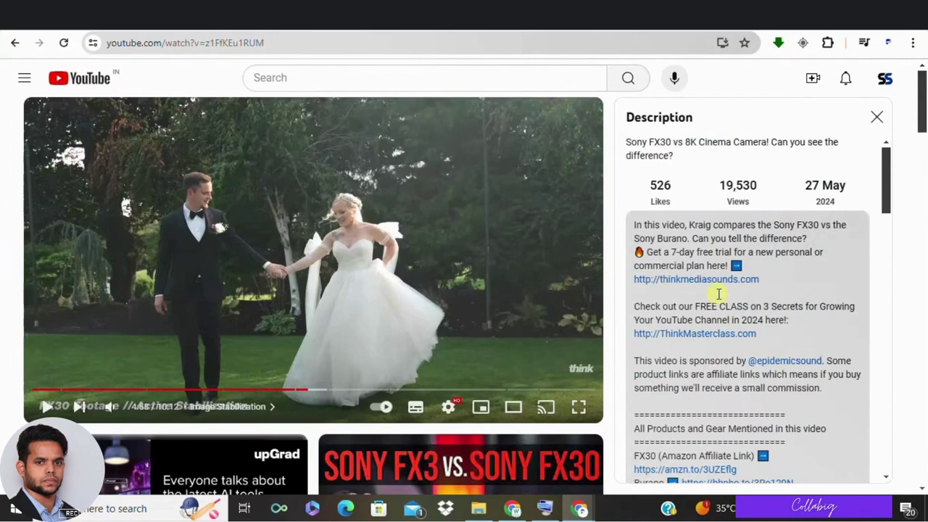
scroll(654, 316, down, 7)
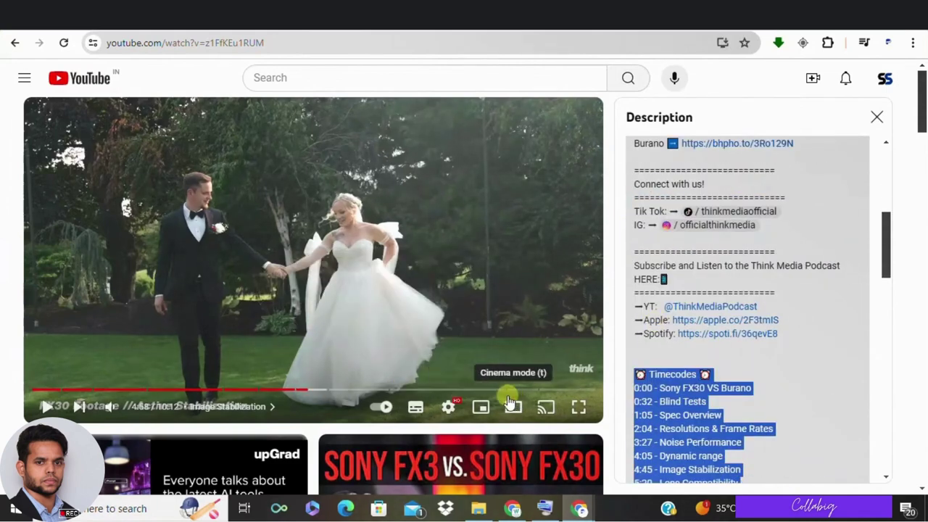
scroll(756, 355, down, 1)
scroll(755, 348, down, 1)
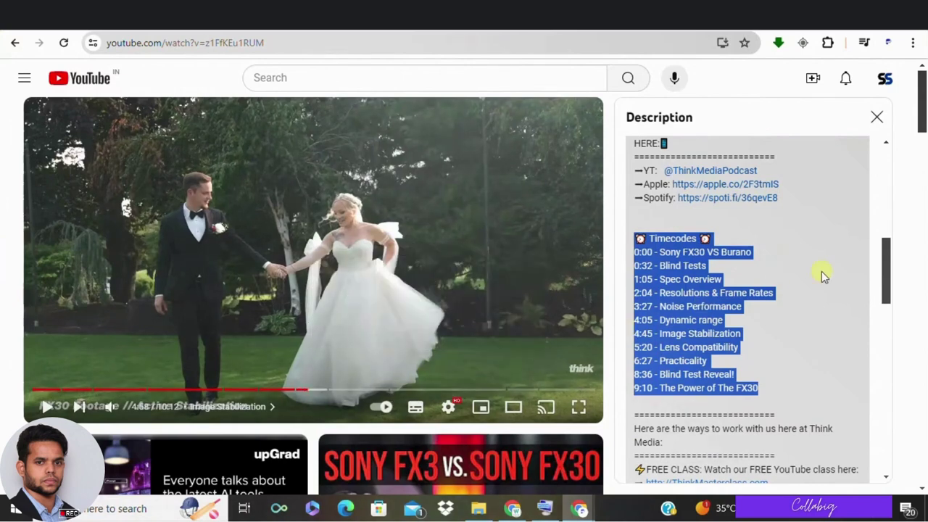
scroll(707, 315, down, 2)
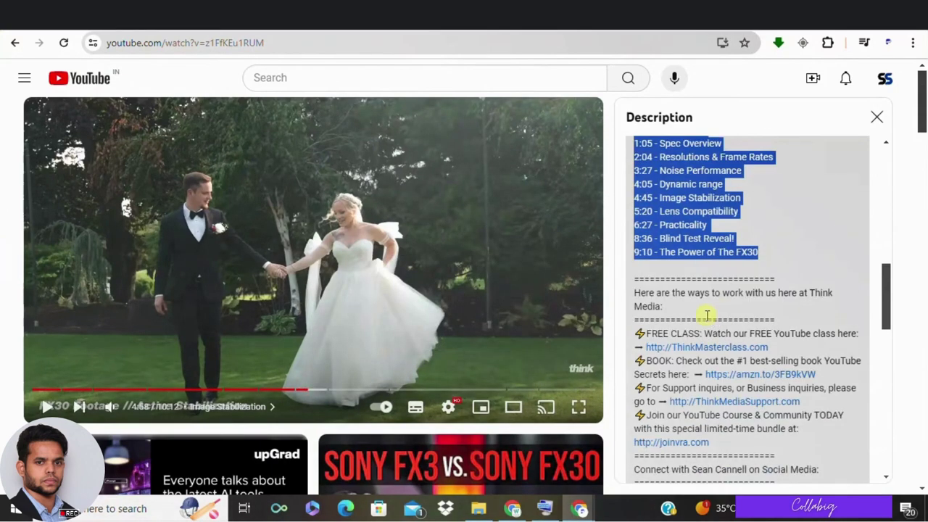
scroll(699, 313, down, 10)
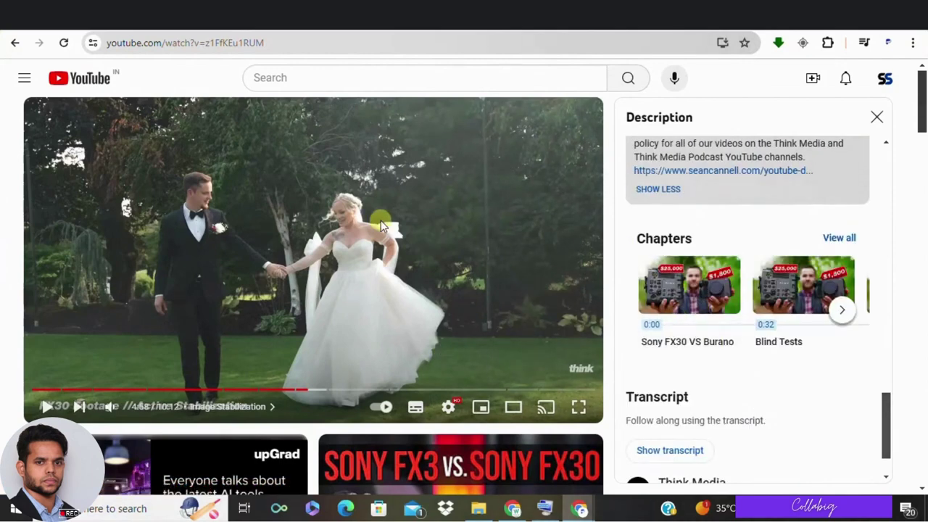
scroll(674, 306, up, 8)
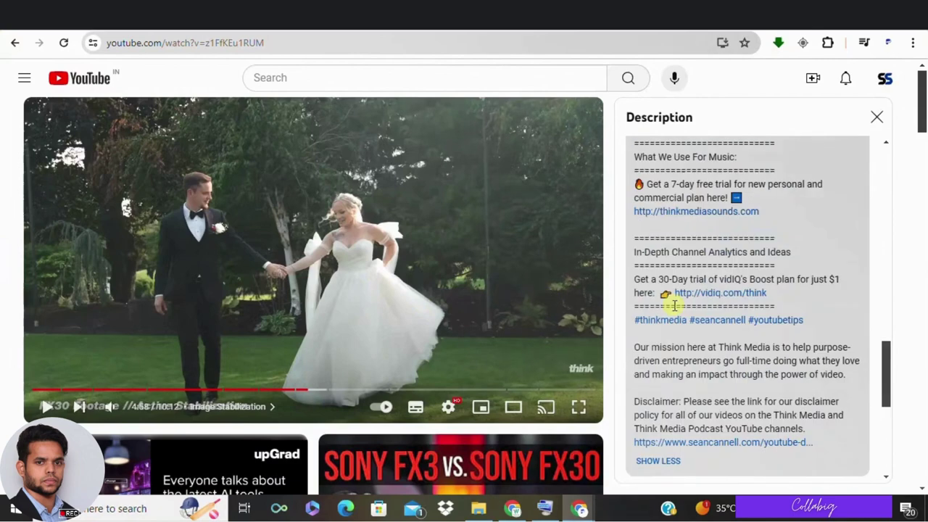
scroll(674, 306, up, 2)
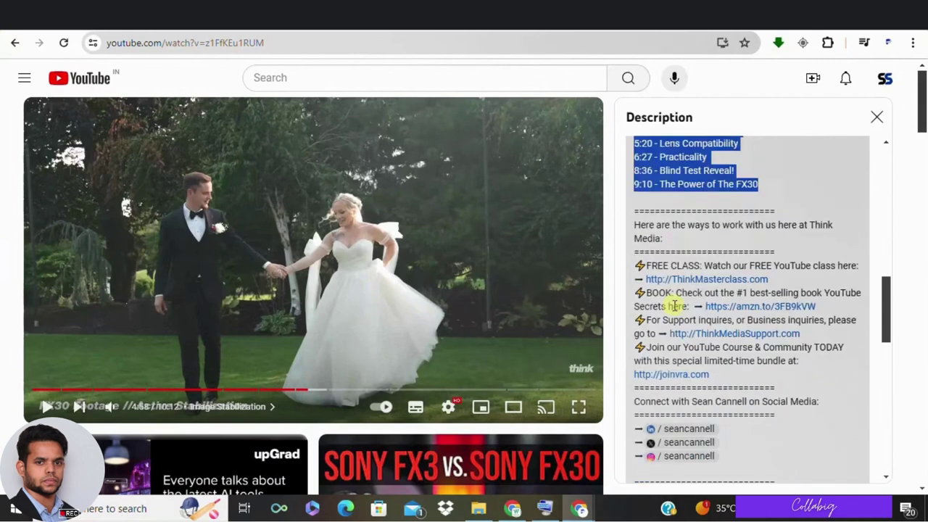
click(343, 392)
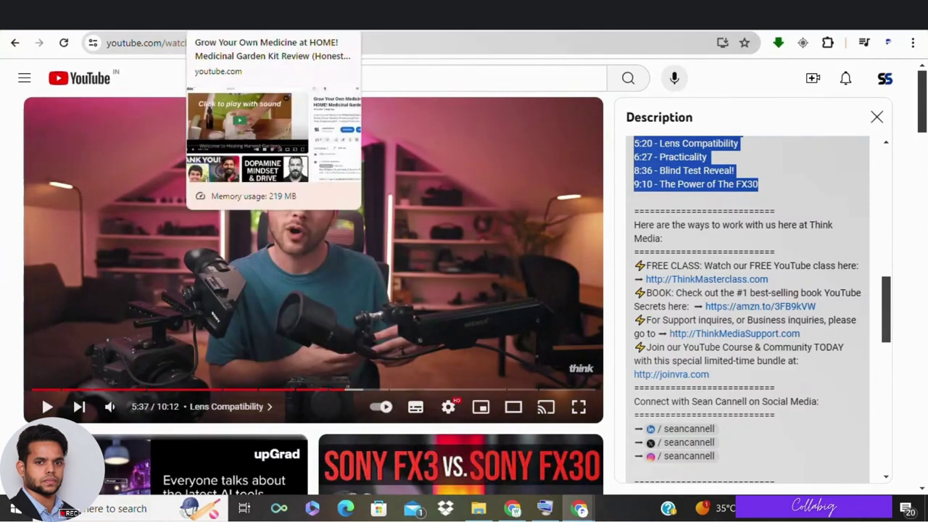
Step: Look at the Grow Your Own Medicine video and the login page, then return to the GravityWrite homepage
click(272, 16)
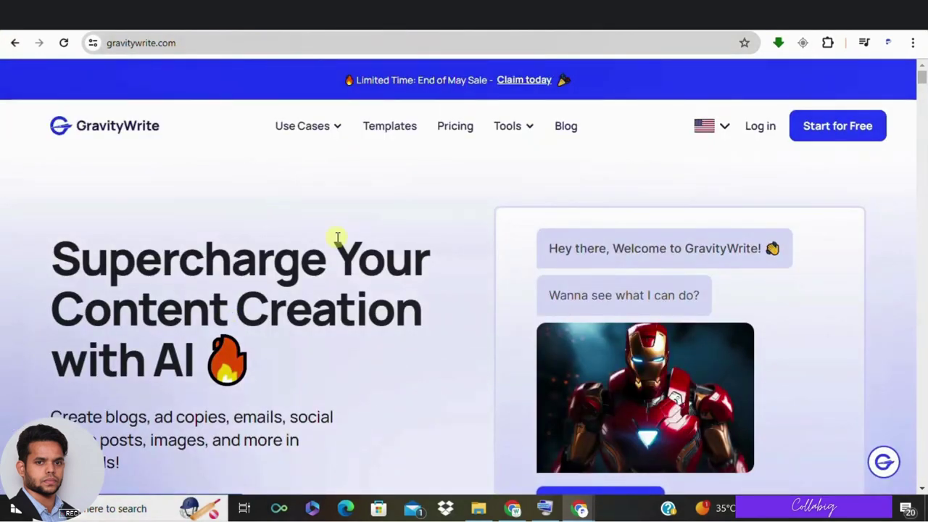
scroll(337, 238, down, 1)
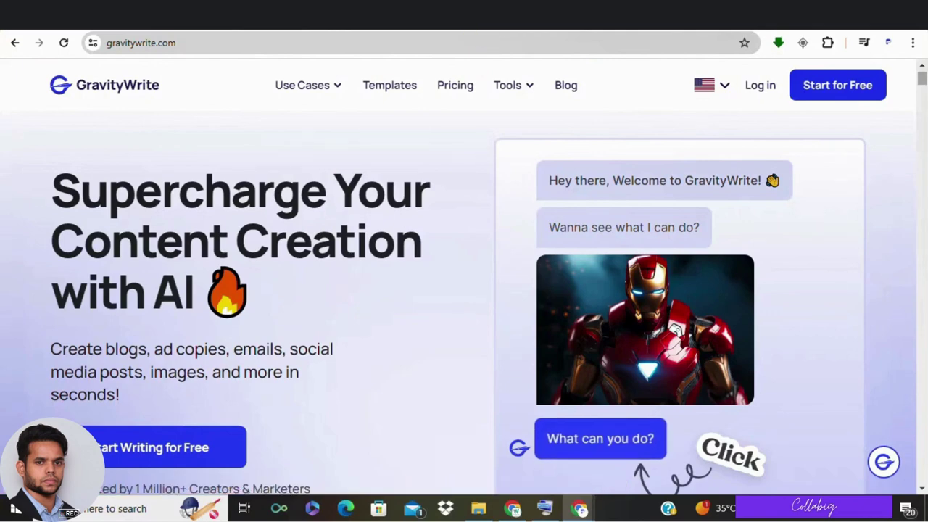
click(507, 14)
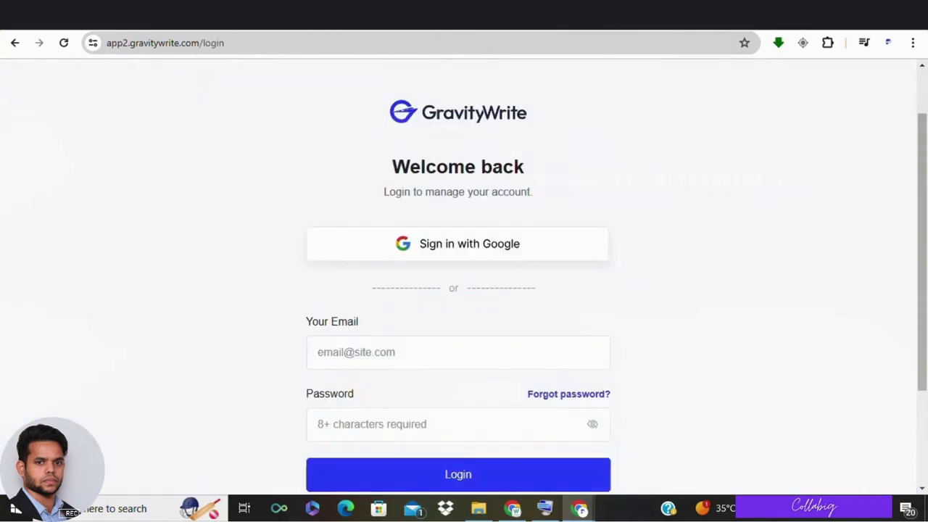
key(ctrl+shift+Tab)
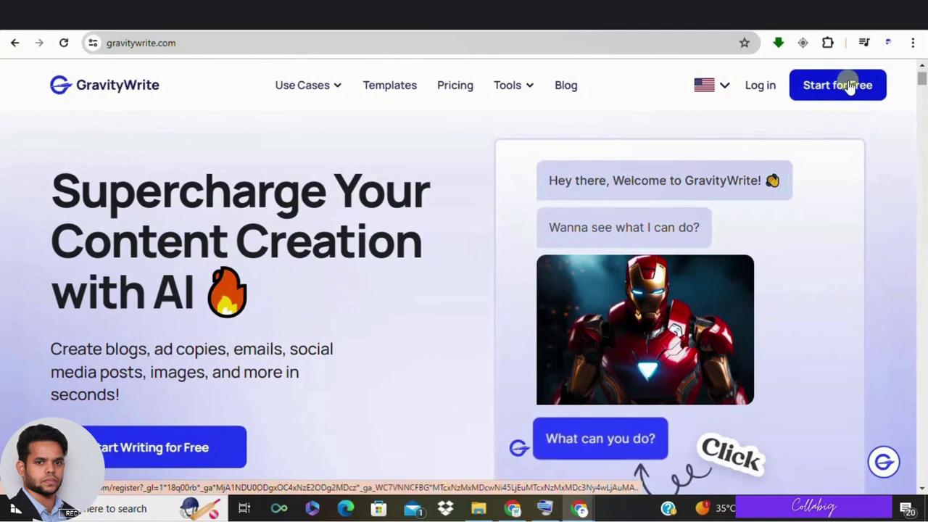
Step: Browse the homepage's writing tool chips and demos, then start signing up with Start for Free
scroll(768, 239, down, 10)
scroll(731, 281, down, 10)
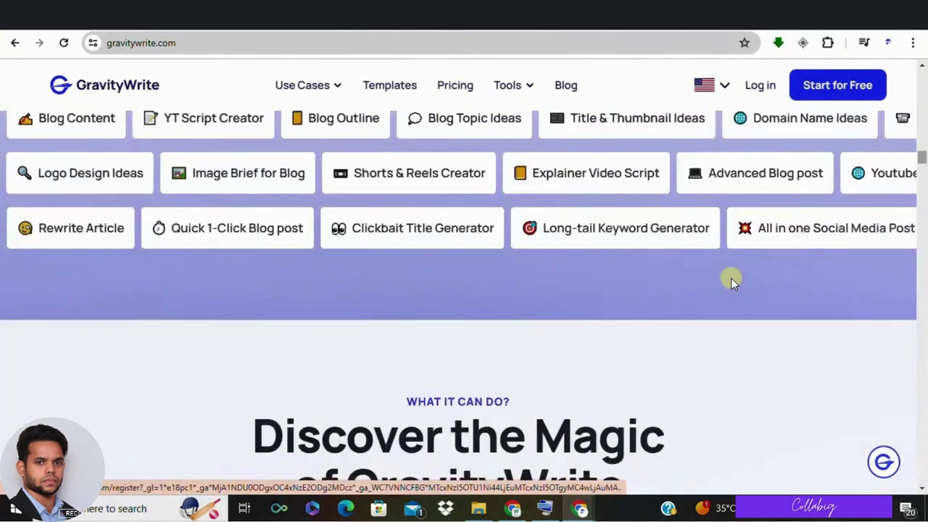
scroll(730, 277, up, 2)
scroll(479, 341, down, 2)
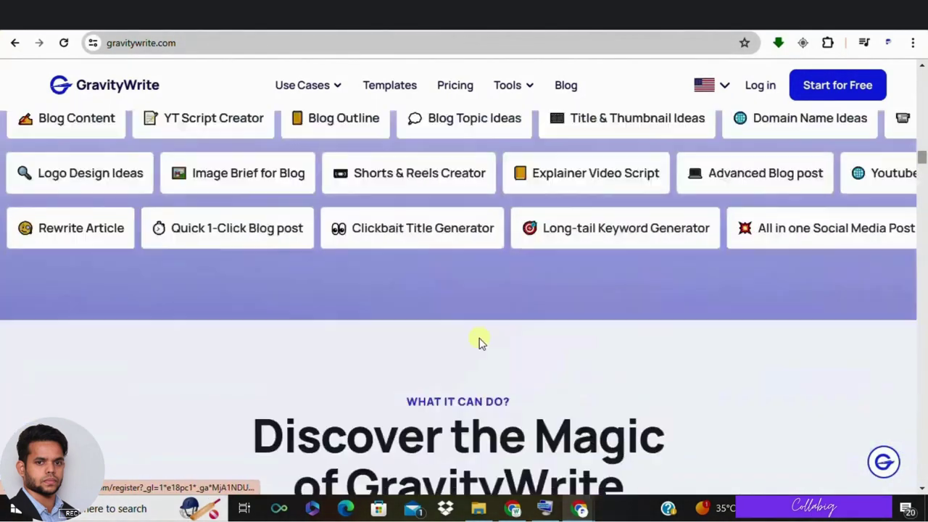
scroll(478, 341, down, 7)
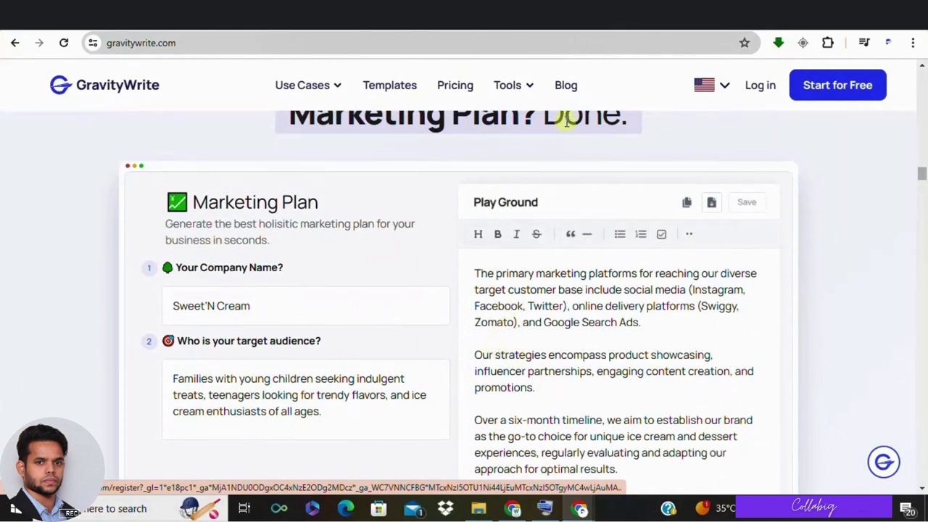
scroll(516, 249, up, 8)
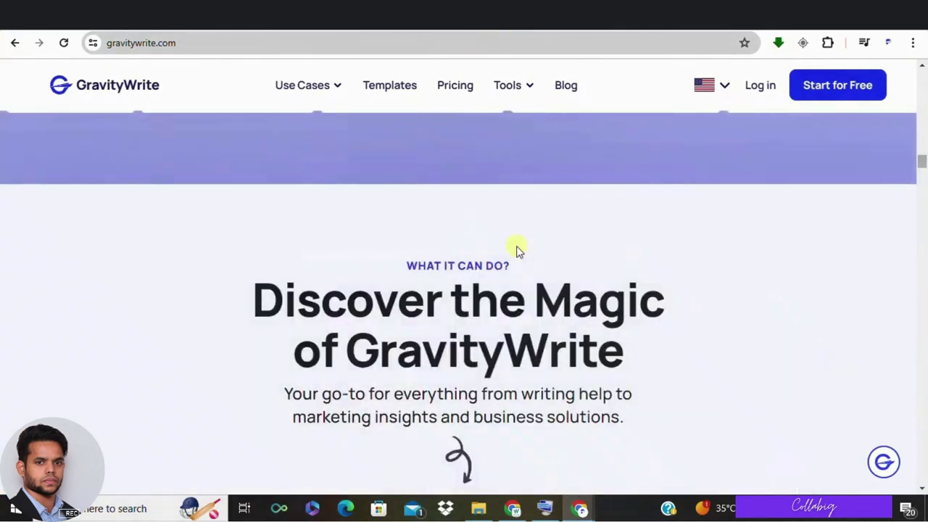
scroll(516, 249, up, 20)
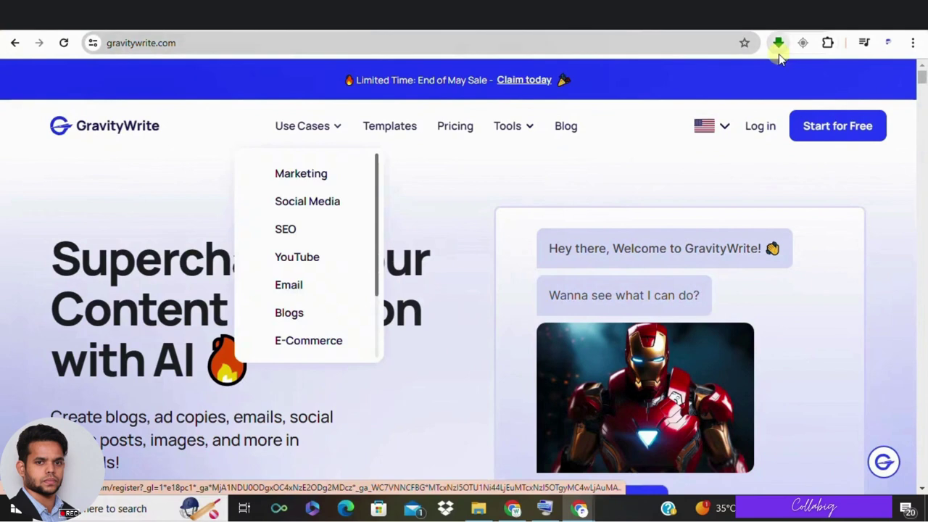
click(816, 128)
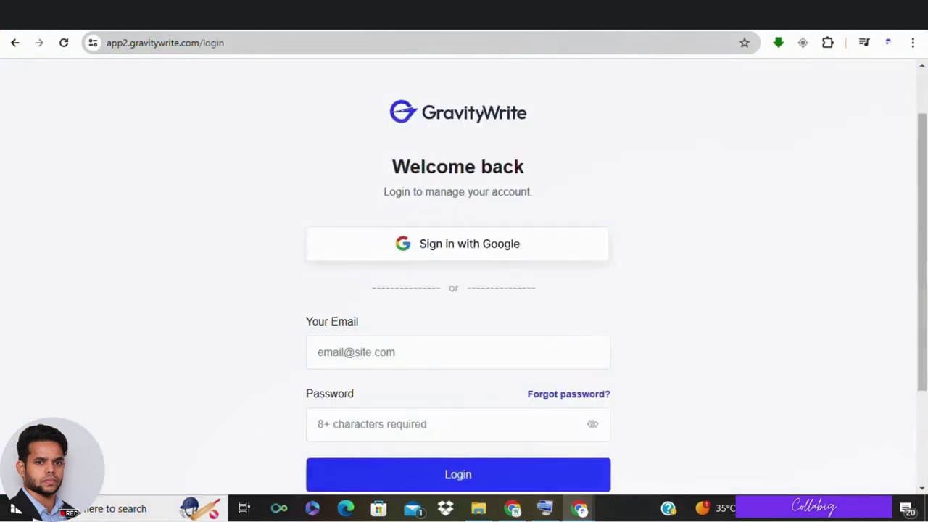
Step: Open Timestamps under Youtube Tools, then switch back to the Medicinal Garden YouTube tab
scroll(482, 261, down, 2)
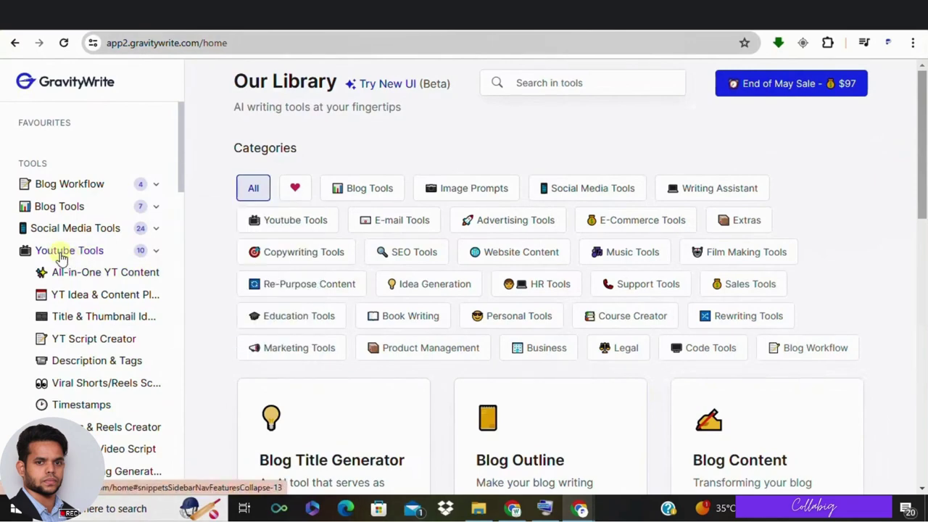
click(79, 404)
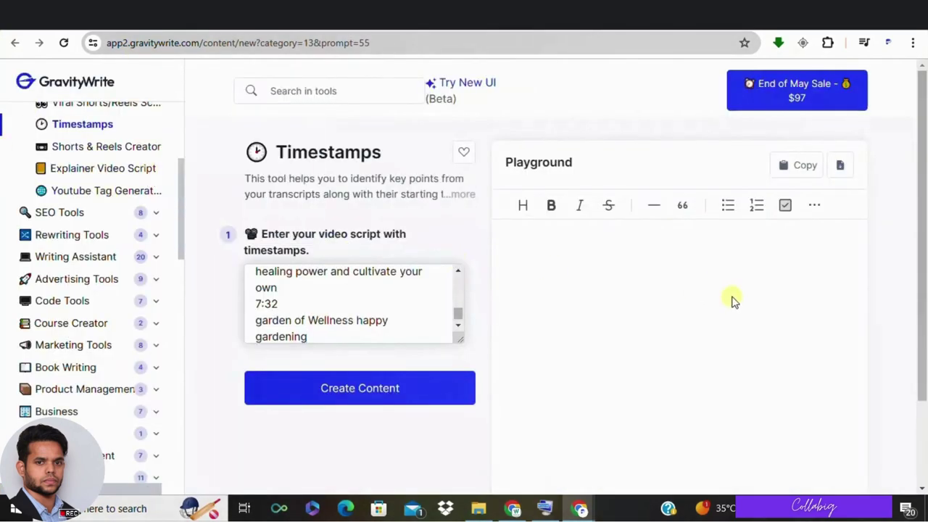
scroll(722, 268, down, 1)
scroll(681, 326, up, 1)
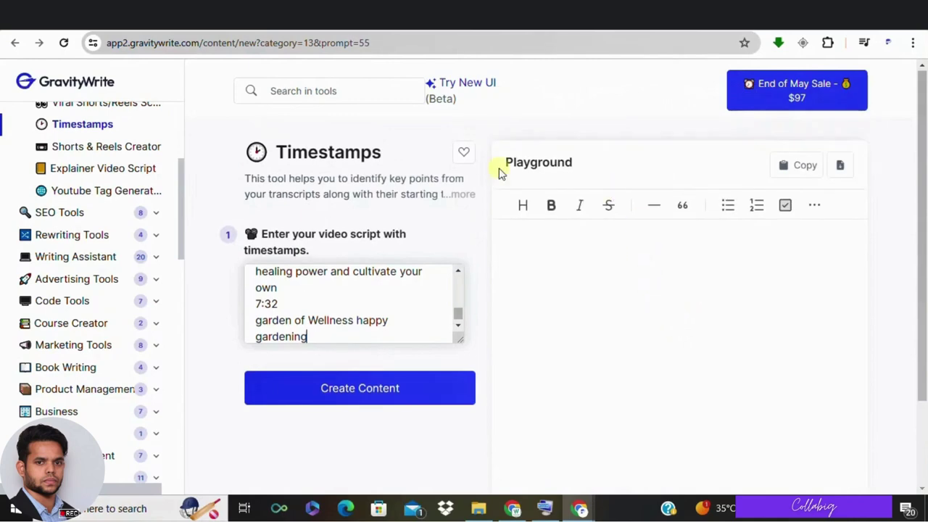
key(ctrl+Tab)
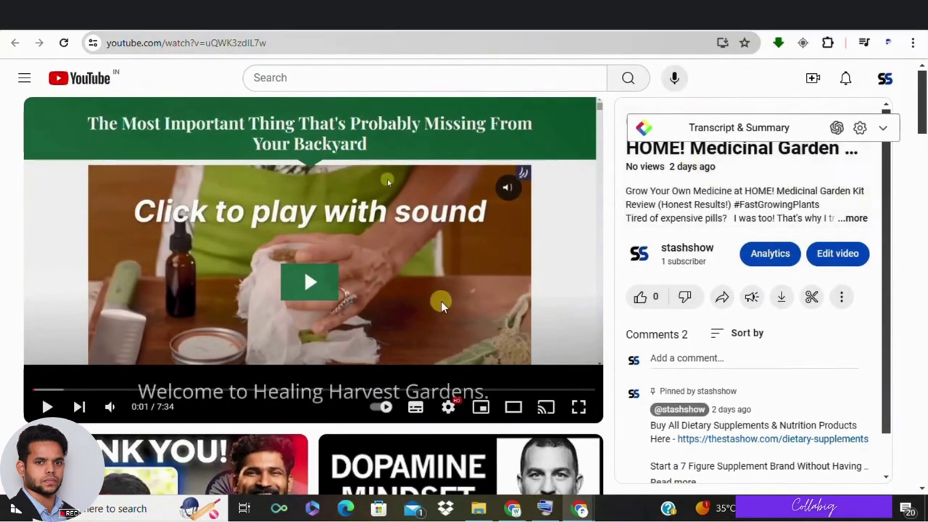
Step: Expand the garden video's description, show its transcript, and select the lines from 0:00 to 2:15
click(853, 220)
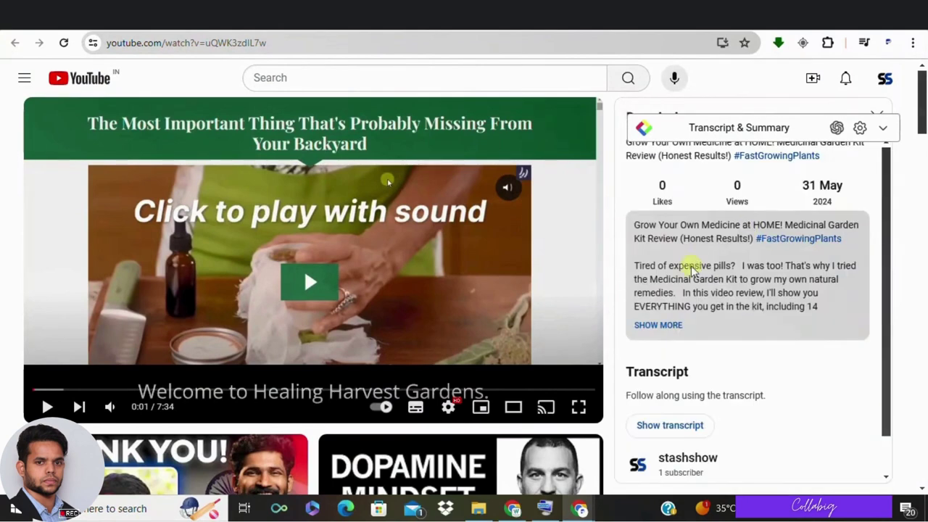
scroll(692, 270, down, 1)
click(653, 390)
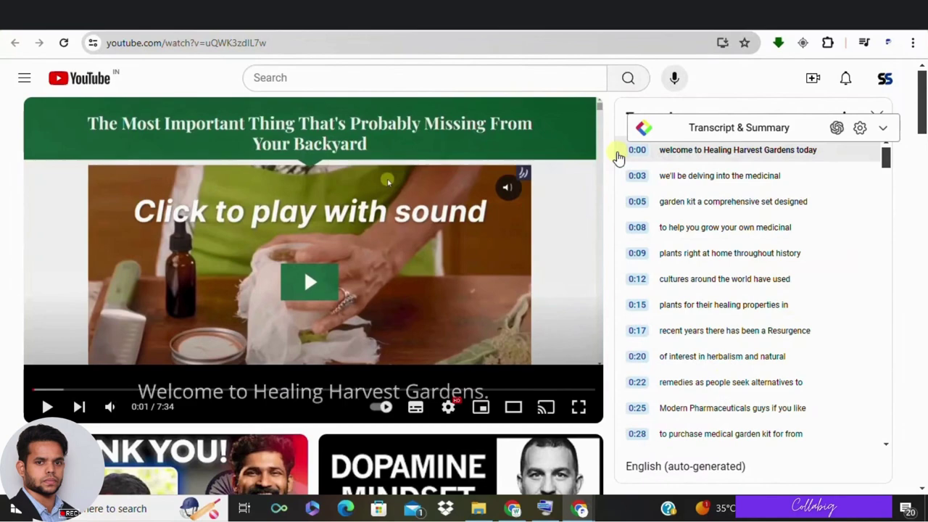
drag(617, 155, 834, 413)
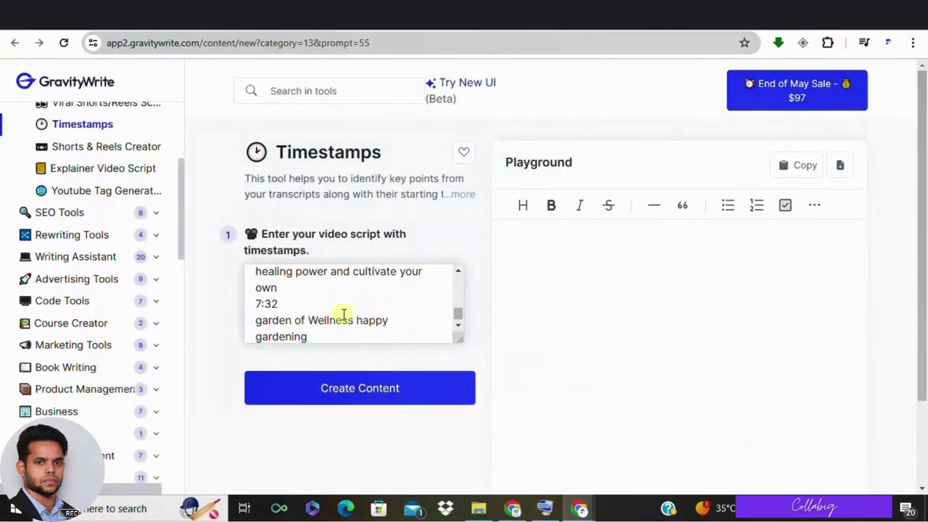
Step: Run Create Content on the script and select the generated list from 00:00 Intro to 06:48 for copying
click(368, 395)
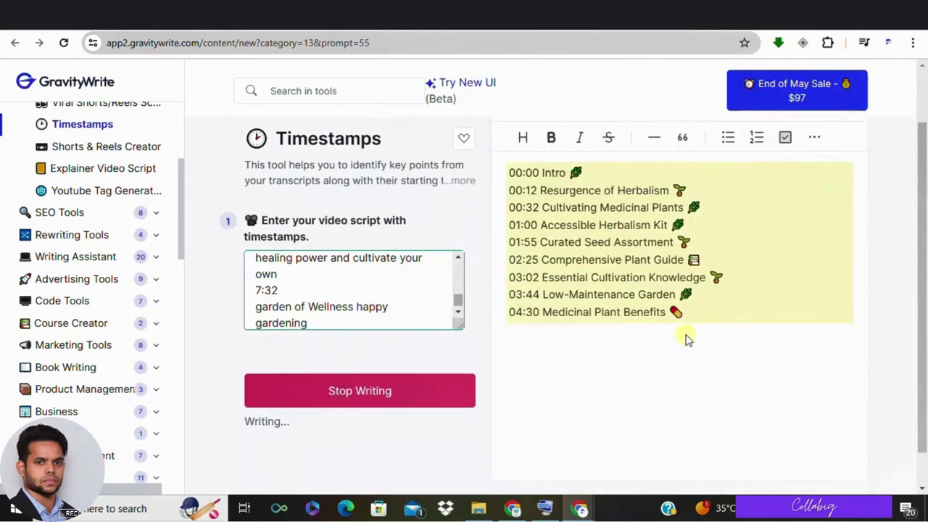
drag(711, 411, 511, 241)
right_click(521, 253)
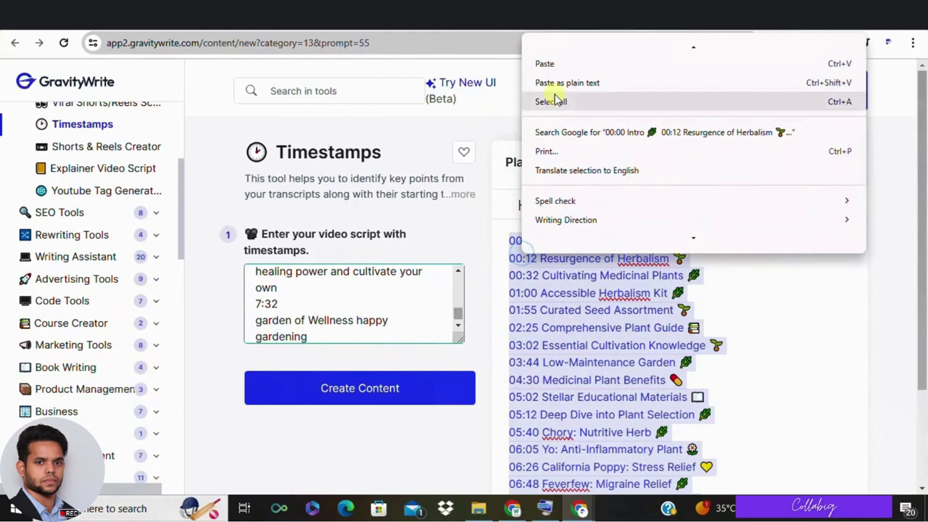
scroll(554, 99, up, 1)
Step: Paste the copied timestamps on the empty line after 'LOVED it!)' and save the video details
click(548, 66)
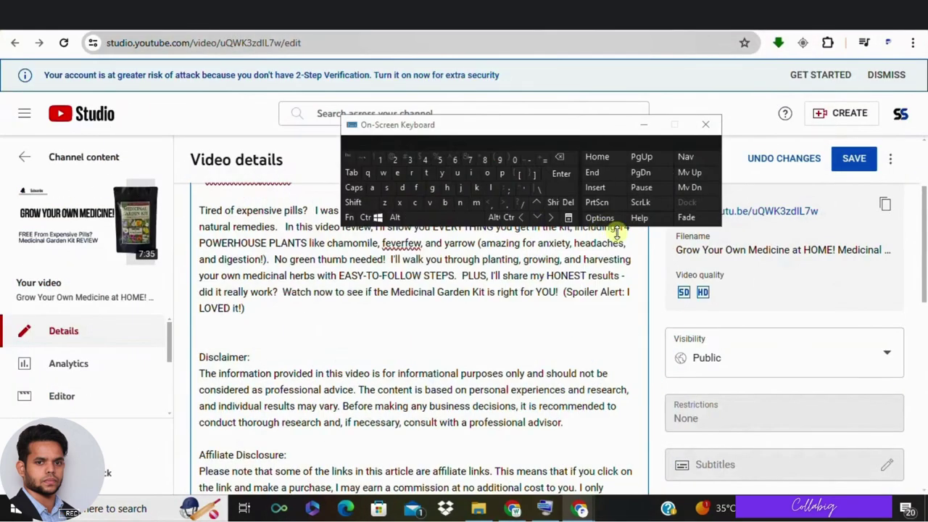
click(204, 324)
key(ctrl+v)
click(853, 160)
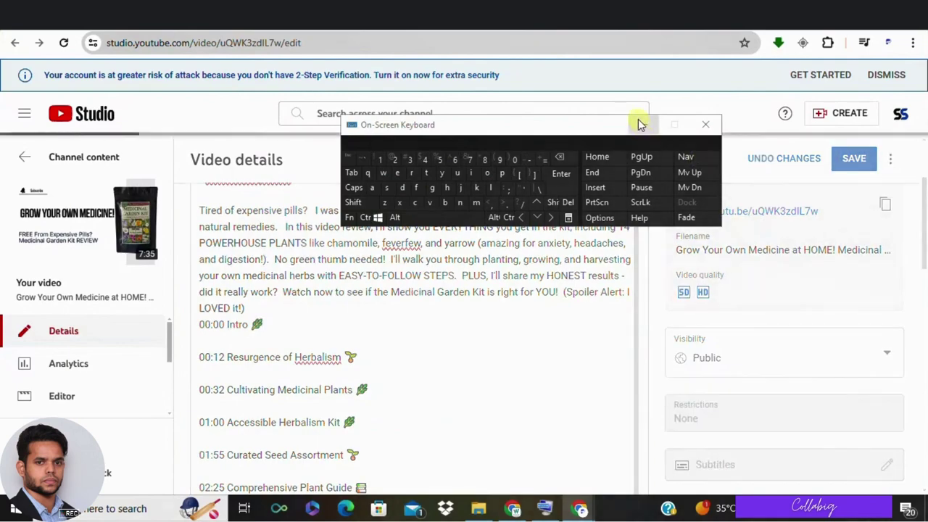